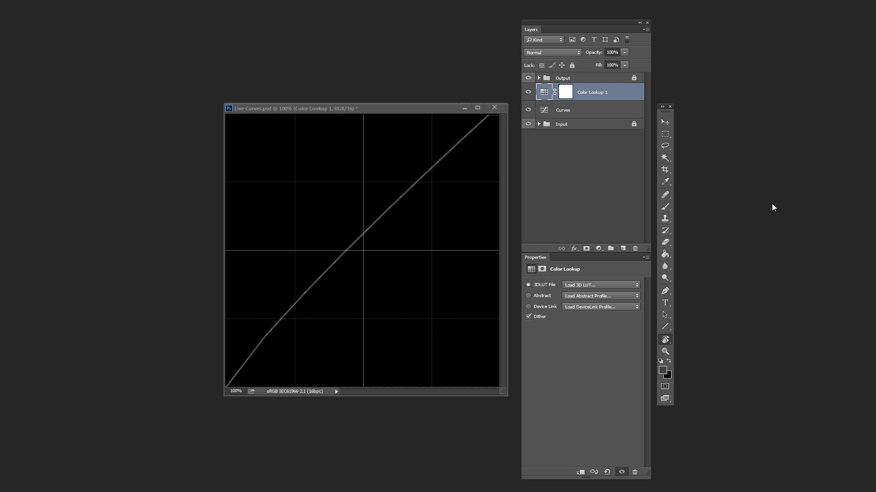
Step: Undo the last three edits to remove the Color Lookup layer and straighten the curve
key("ctrl+alt+z")
key("ctrl+alt+z")
key("ctrl+alt+z")
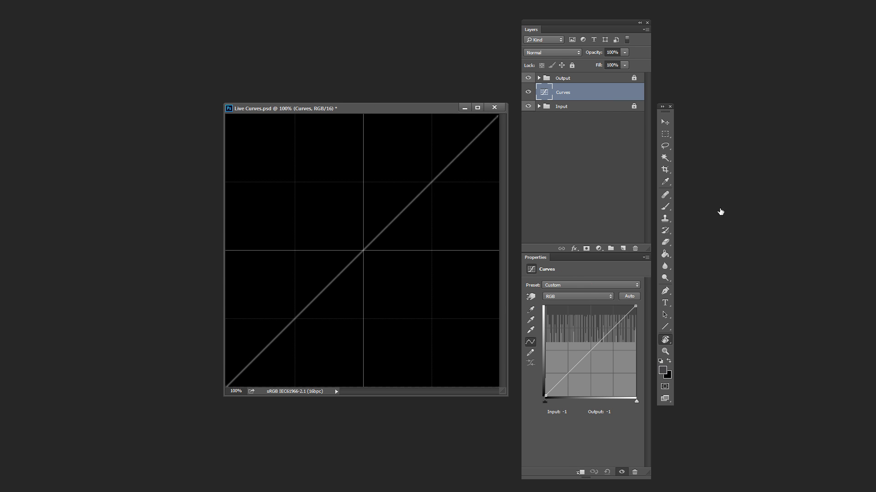
Step: Try bending the RGB curve near its midpoint, mapping input 134 to output 141, and straighten it again
mouse_move(767, 467)
left_mouse_down()
mouse_move(766, 477)
mouse_move(764, 452)
mouse_move(768, 476)
mouse_move(766, 453)
mouse_move(767, 462)
left_mouse_up()
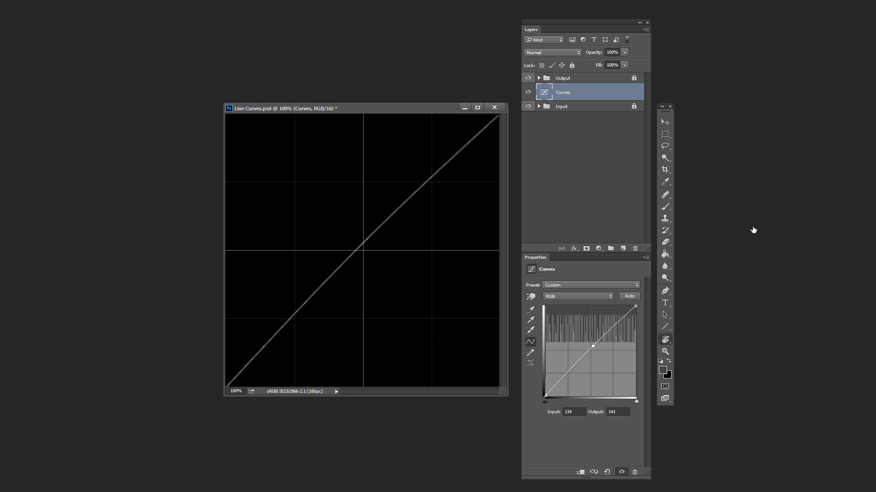
key("alt+bracketright")
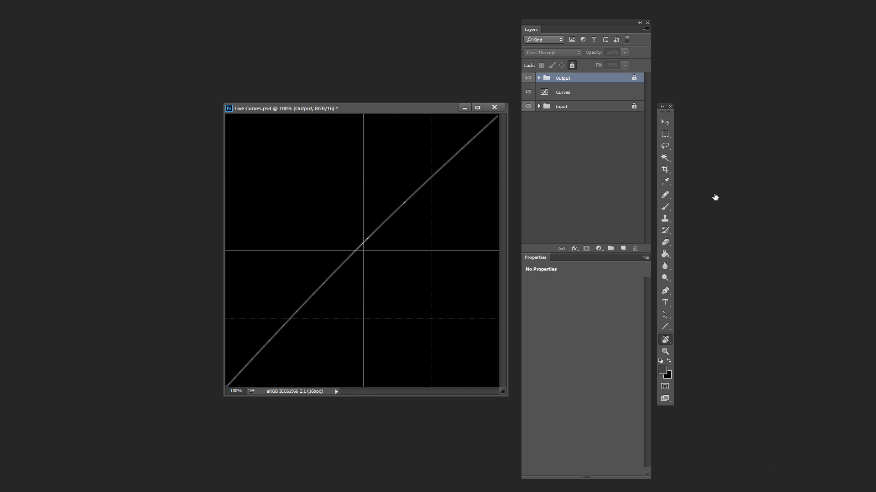
key("alt+bracketleft")
left_click_drag(764, 462, 722, 491)
Step: Switch the Curves adjustment to the Red channel and try bending its curve
left_click(589, 296)
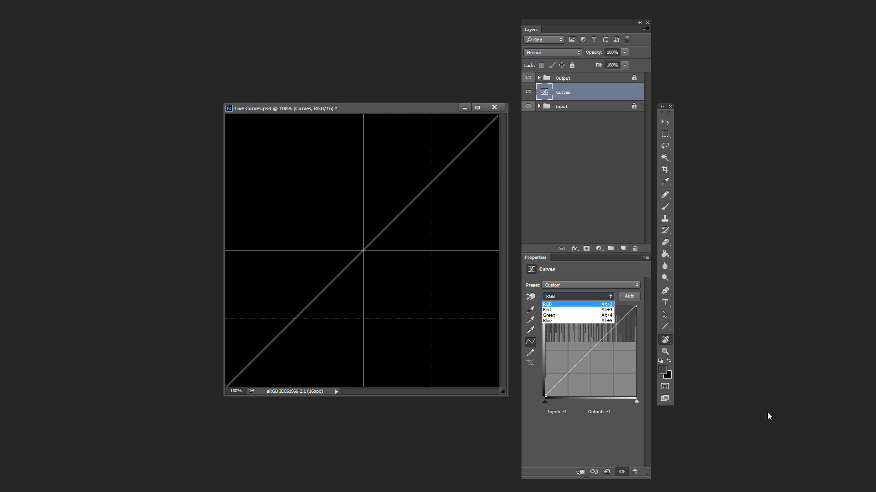
key("Return")
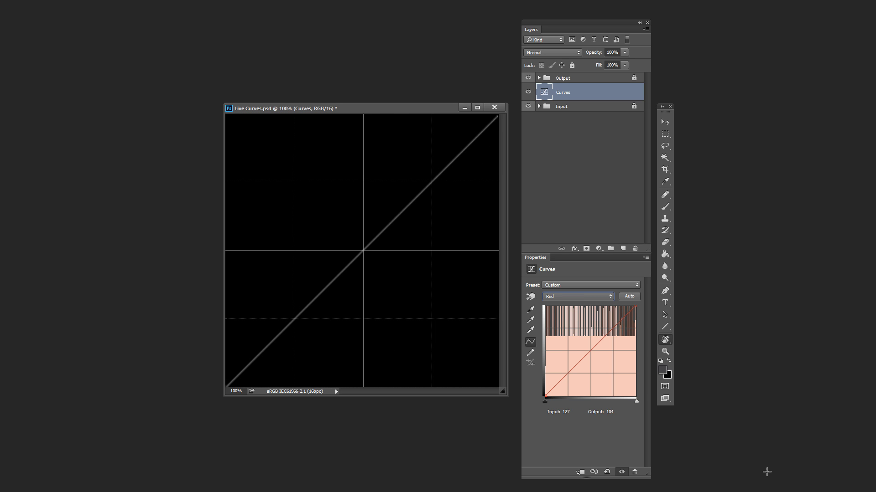
left_click_drag(766, 472, 794, 491)
Step: Add a Selective Color adjustment layer above the Curves layer and set its color range to Blacks
left_click(599, 248)
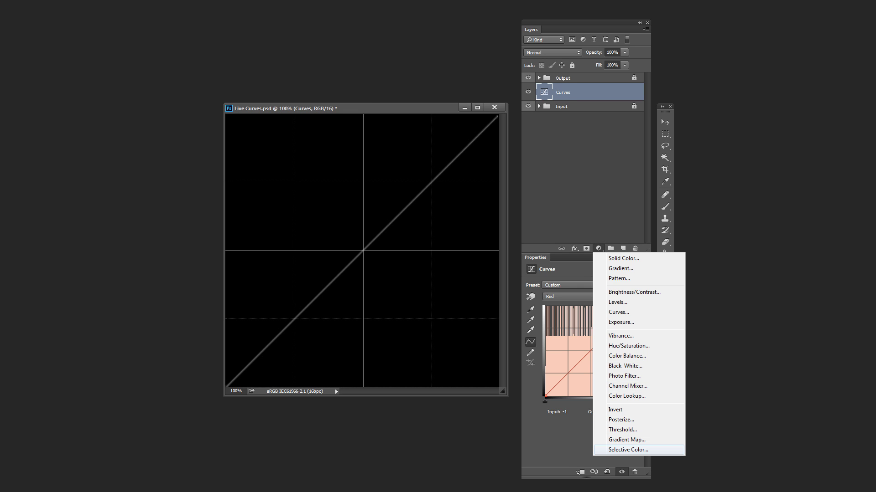
left_click(628, 450)
left_click(590, 296)
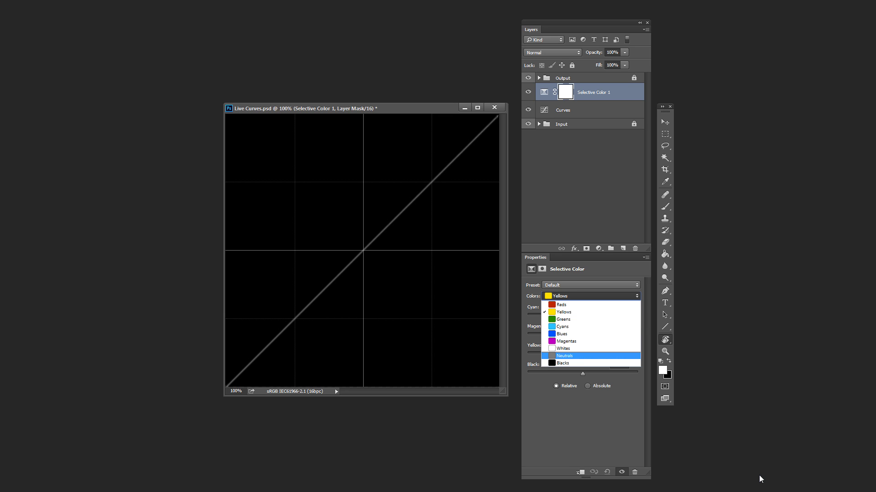
key("Up")
key("Up")
key("Down")
key("Down")
key("Up")
key("Up")
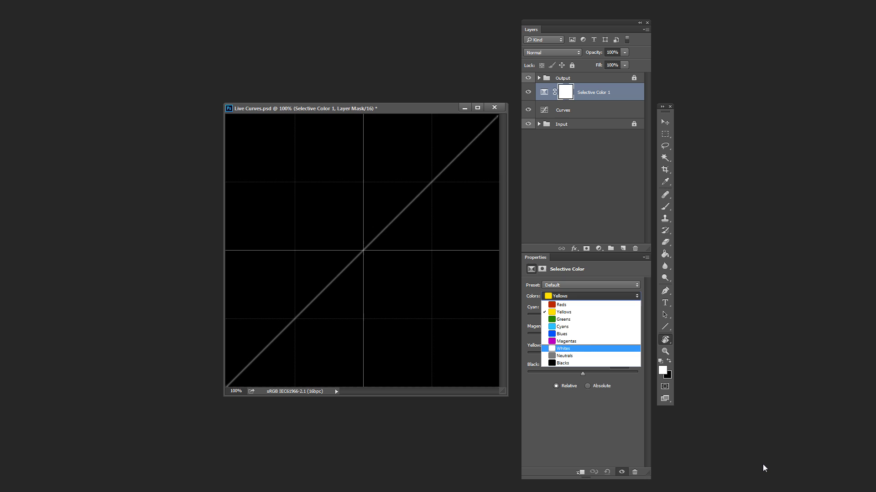
key("Down")
key("Down")
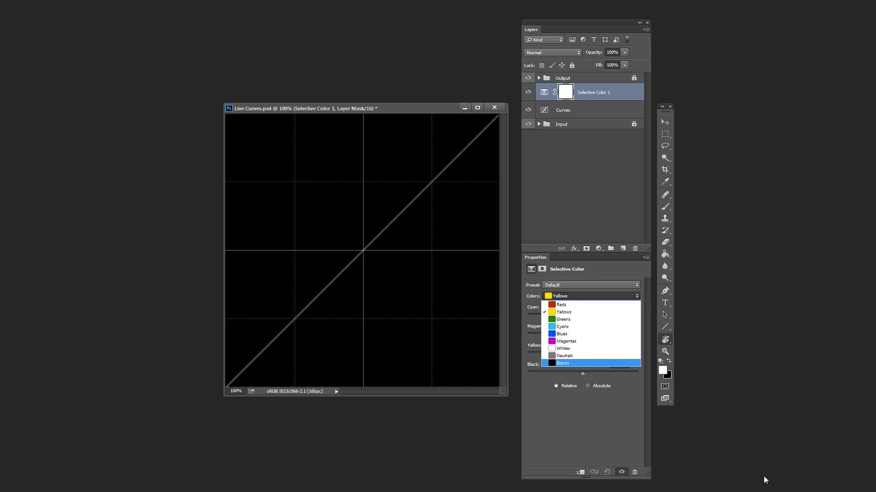
key("Return")
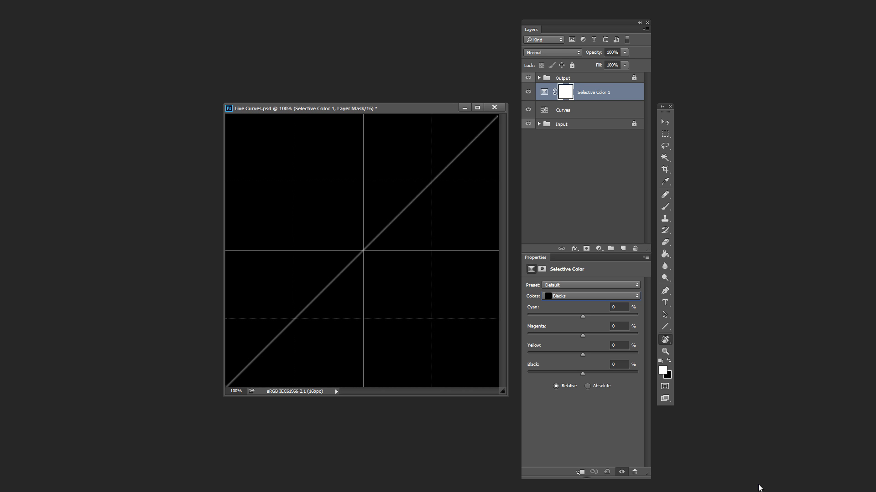
Step: Lower the Black amount of the Blacks range to -59%
mouse_move(582, 374)
left_mouse_down()
mouse_move(552, 374)
mouse_move(613, 374)
left_mouse_up()
key("shift+Down")
key("shift+Down")
key("shift+Down")
key("shift+Down")
key("shift+Down")
key("shift+Down")
key("shift+Down")
key("shift+Down")
key("shift+Down")
key("shift+Down")
key("shift+Down")
key("shift+Down")
key("shift+Down")
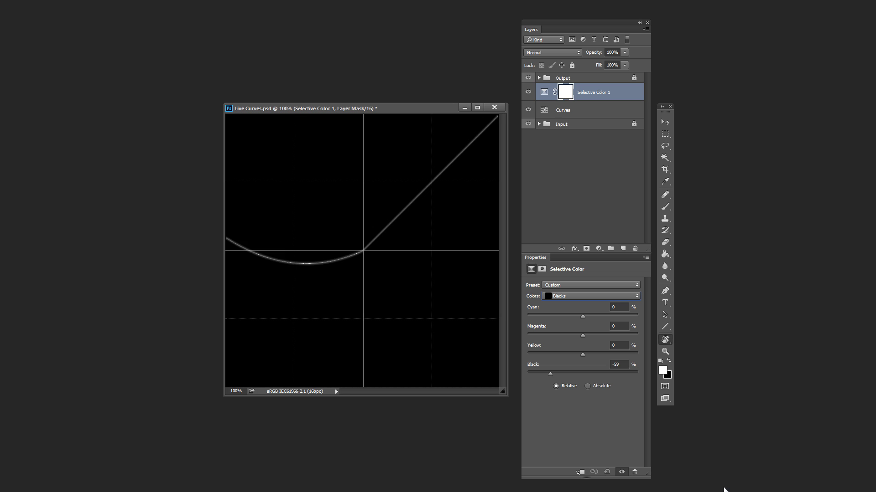
Step: Adjust the Black amount of the Blacks range to -50%
key("shift+Up")
key("shift+Up")
key("shift+Up")
key("shift+Up")
key("shift+Up")
key("shift+Up")
key("shift+Up")
key("shift+Up")
key("shift+Down")
key("shift+Down")
key("shift+Down")
key("shift+Down")
key("shift+Down")
key("shift+Down")
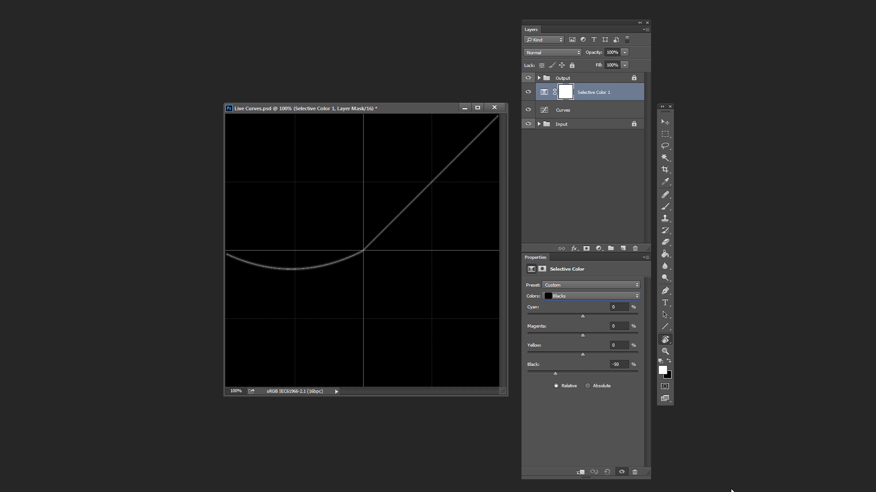
Step: Gradually raise the Black amount of the Blacks range to -23%
key("Up")
key("Up")
key("Up")
key("Up")
key("Up")
key("Up")
key("Up")
key("Up")
mouse_move(556, 374)
left_mouse_down()
mouse_move(580, 374)
mouse_move(542, 374)
mouse_move(582, 374)
mouse_move(548, 374)
mouse_move(566, 374)
left_mouse_up()
key("Up")
key("Up")
key("Up")
key("Up")
key("Up")
key("Up")
key("Up")
key("Up")
key("Up")
key("Up")
key("Up")
key("Up")
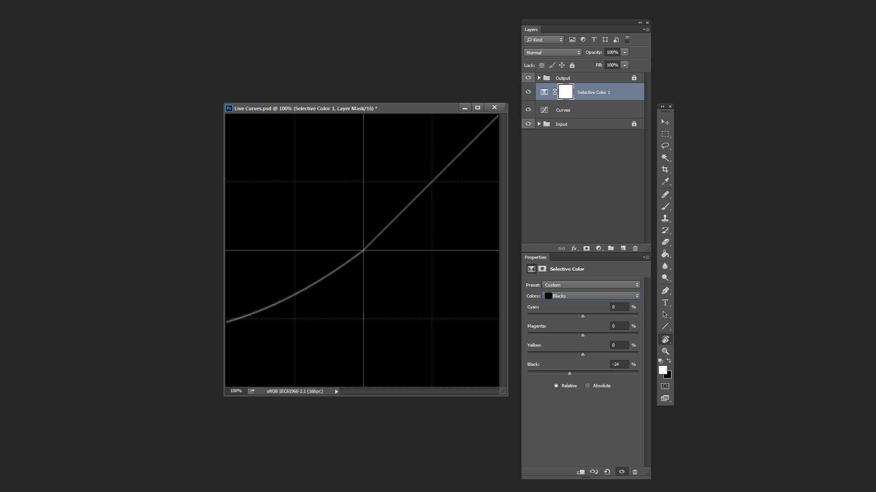
key("Up")
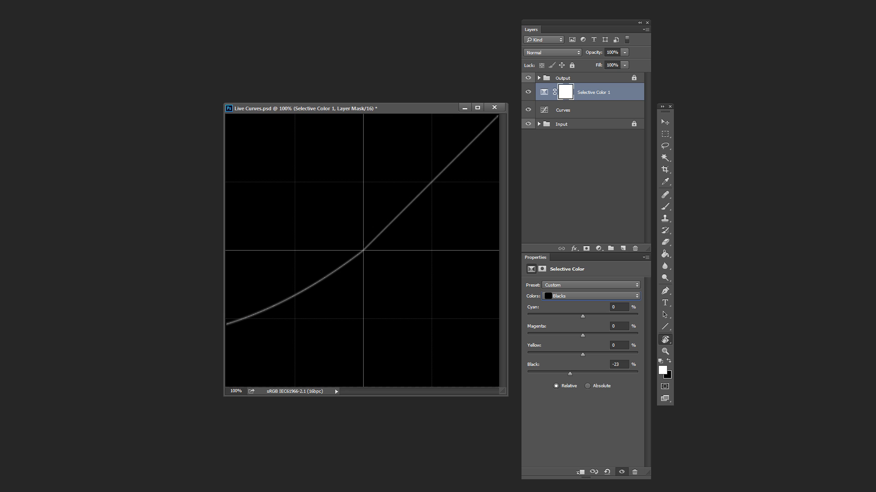
Step: Vary the Black amount of the Blacks range through -41% and -19%, ending at +11%
key("Up")
key("Up")
key("Up")
key("Up")
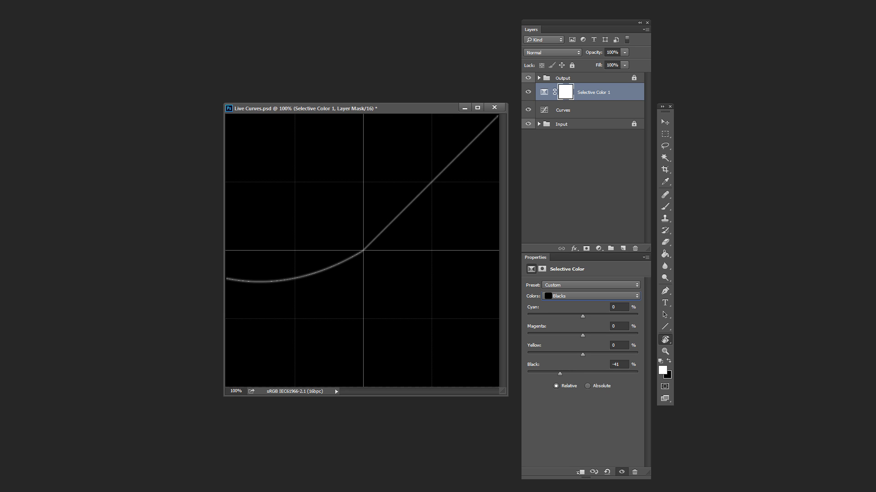
mouse_move(570, 374)
left_mouse_down()
mouse_move(637, 373)
mouse_move(572, 374)
left_mouse_up()
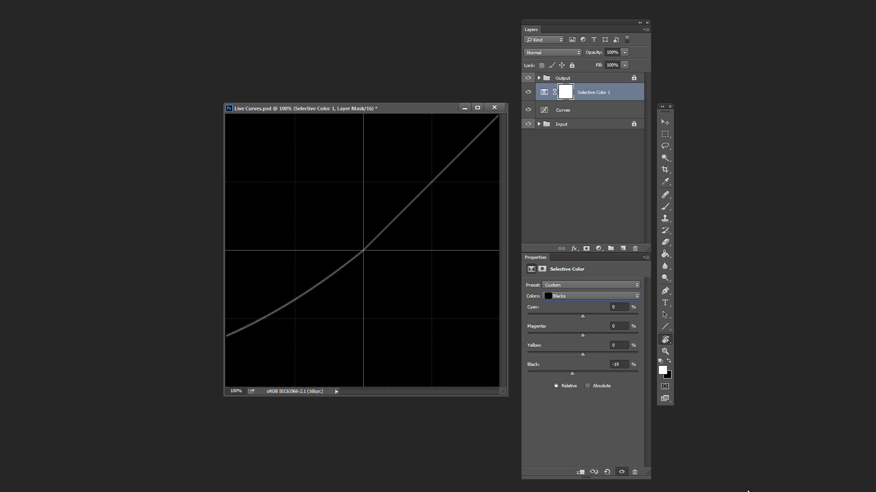
key("shift+Up")
key("shift+Up")
key("shift+Up")
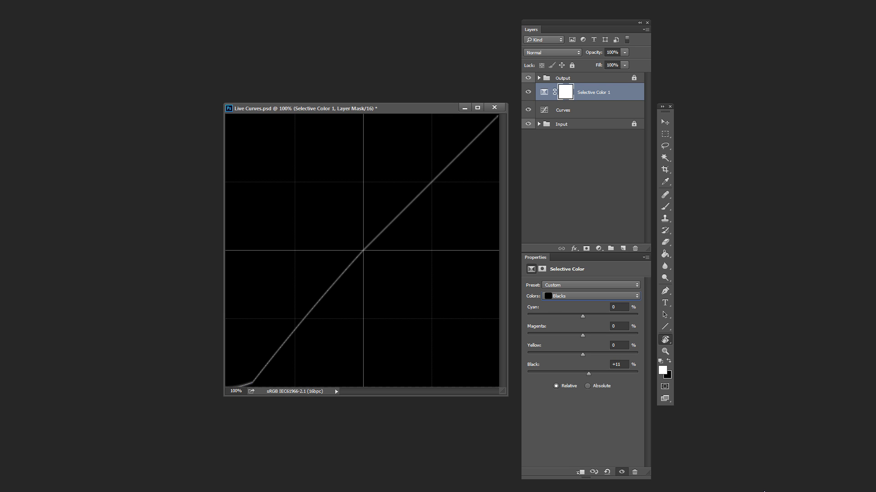
Step: Drop the Black amount of the Blacks range to -37% and raise it gradually to -18%
left_click_drag(588, 373, 563, 373)
key("Down")
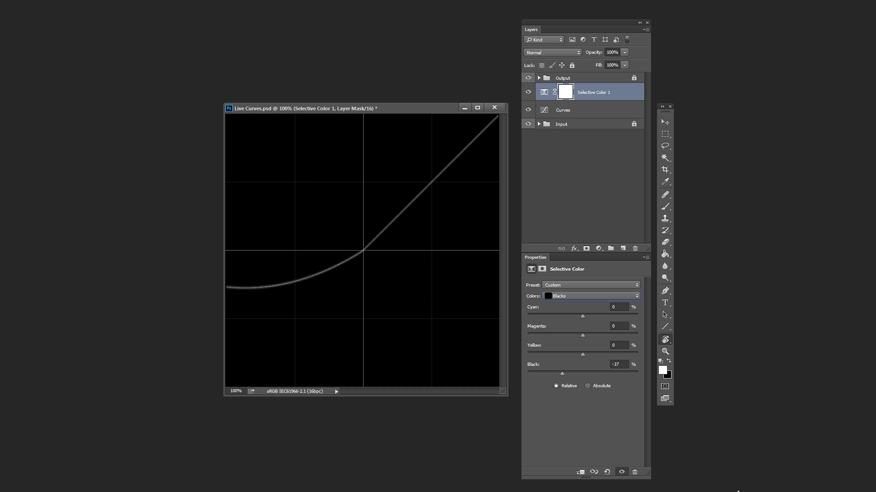
left_click_drag(738, 491, 739, 491)
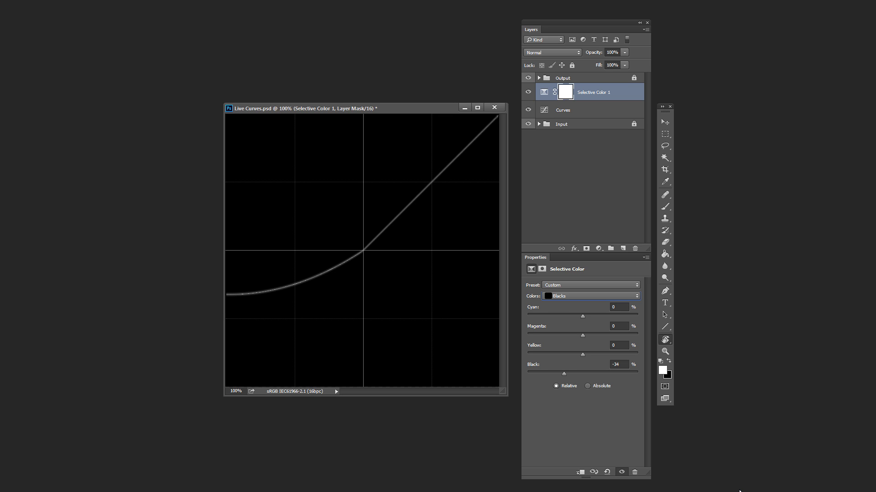
key("Up")
key("Up")
key("Up")
key("Up")
key("Up")
key("Up")
key("Up")
key("Up")
key("Up")
key("Up")
key("Up")
key("Up")
key("Up")
key("Up")
key("Up")
key("Up")
key("Up")
key("Up")
key("Up")
key("Up")
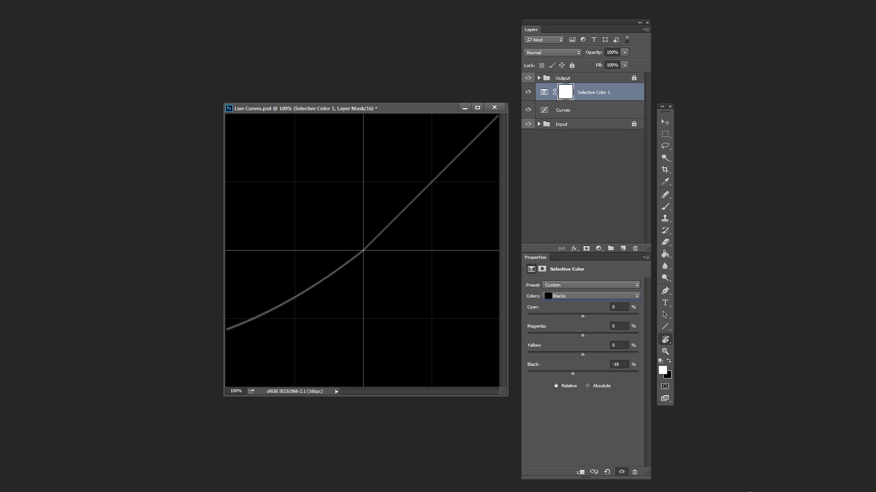
Step: Raise the Black amount of the Blacks range to +74% and bring it back to +28%
key("Up")
key("Up")
key("Up")
key("Up")
key("Up")
key("Up")
key("Up")
key("Up")
key("Up")
key("Up")
key("Up")
key("Up")
key("Up")
key("Up")
key("Up")
key("Up")
key("Up")
key("Up")
key("Up")
key("Up")
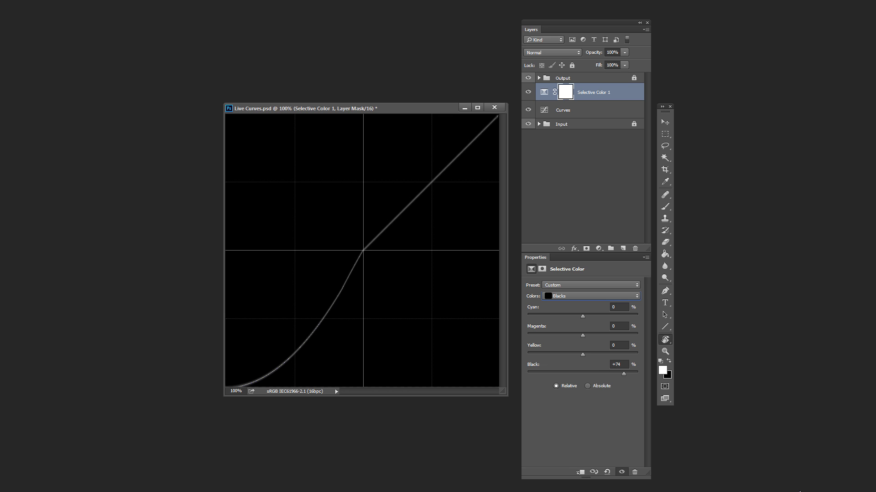
type("27")
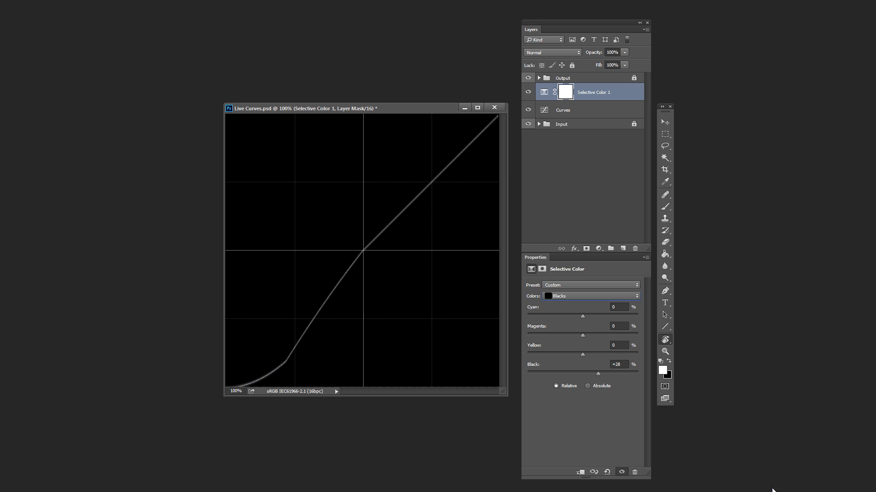
Step: Reset the Black amount of the Blacks range to 0% and lower Yellow to -35%
key("Tab")
key("Tab")
key("Tab")
key("Tab")
type("0")
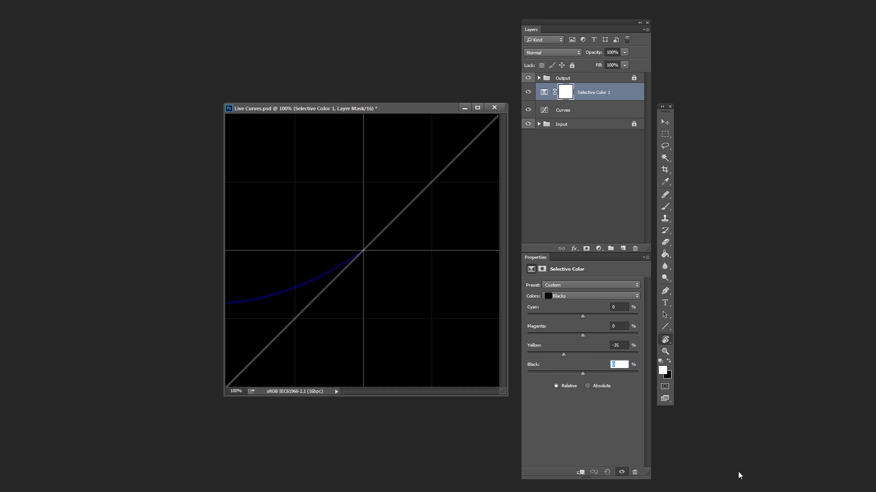
Step: Try Yellow amounts of 20% and -28% in the Blacks range
left_click_drag(727, 473, 769, 478)
key("shift+Tab")
type("20")
key("Tab")
key("shift+Tab")
type("-28")
key("Tab")
Step: Try a Magenta amount of +47% in the Blacks range and undo it
left_click_drag(739, 472, 772, 473)
key("ctrl+alt+z")
mouse_move(757, 452)
left_mouse_down()
mouse_move(789, 455)
mouse_move(742, 457)
mouse_move(749, 450)
left_mouse_up()
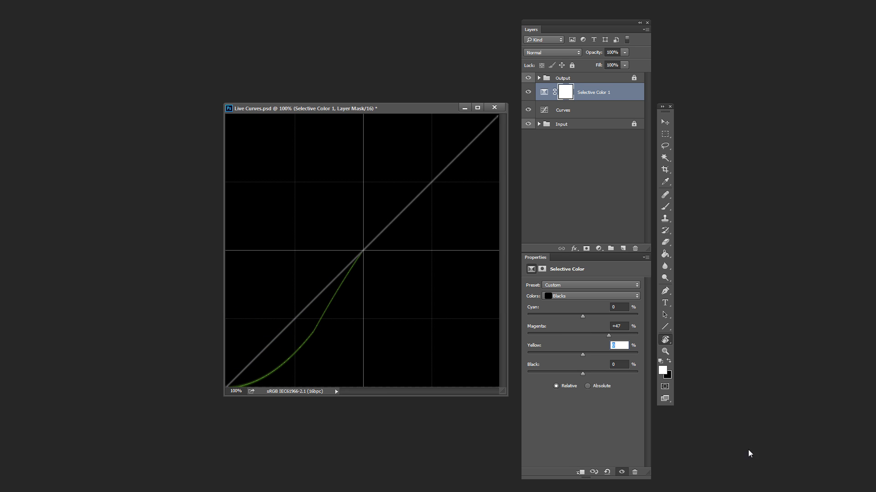
key("ctrl+alt+z")
Step: Switch the Selective Color range to Whites
left_click(570, 296)
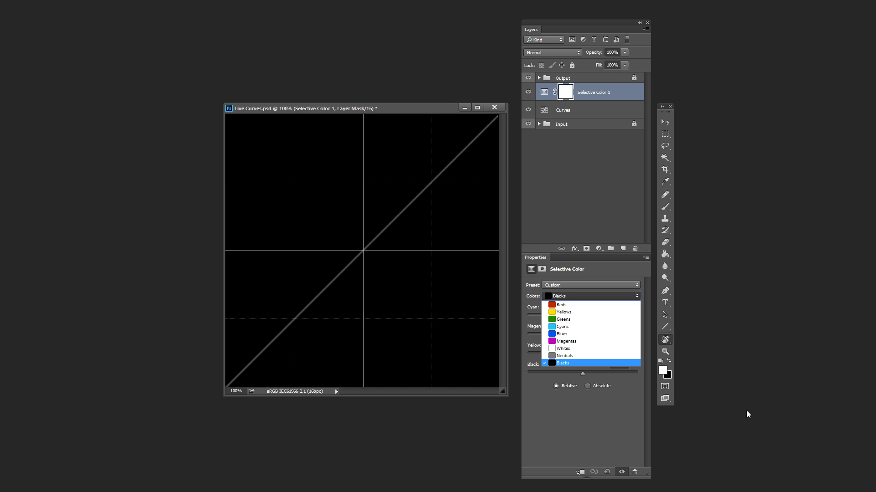
key("Up")
key("Up")
key("Return")
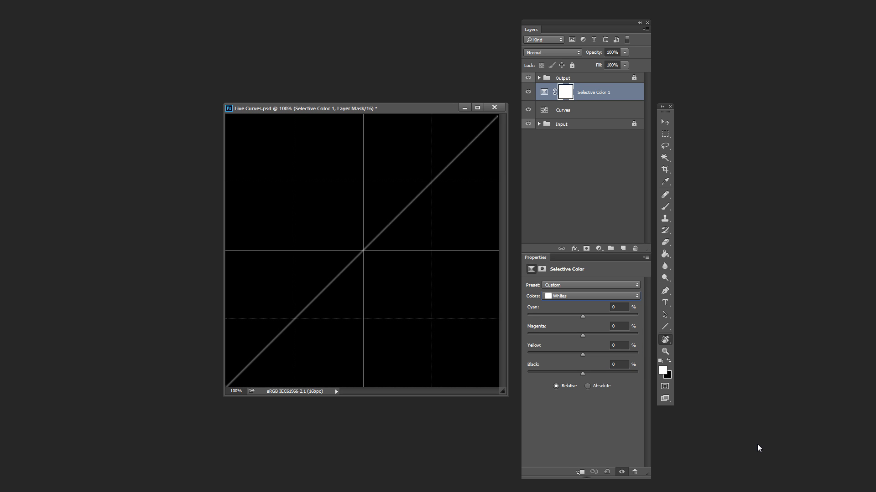
Step: Try Magenta amounts of +81% and -32% in the Whites range
left_click_drag(582, 335, 627, 335)
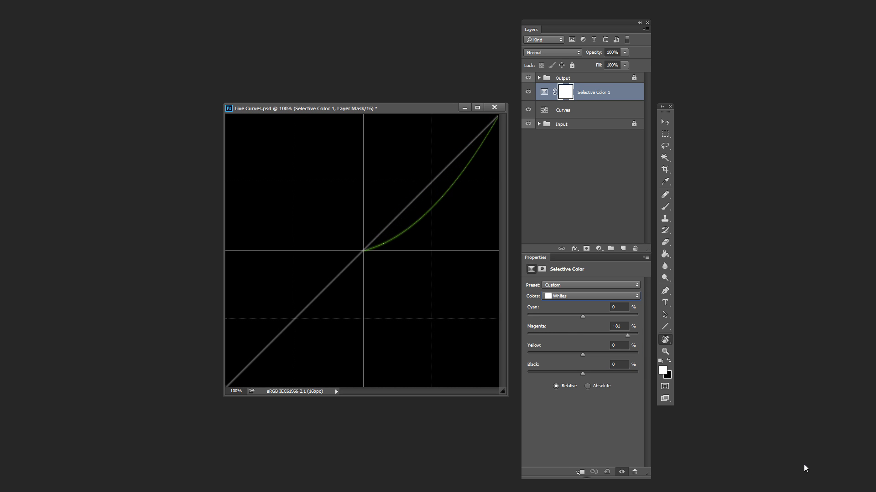
key("BackSpace")
key("BackSpace")
type("-32")
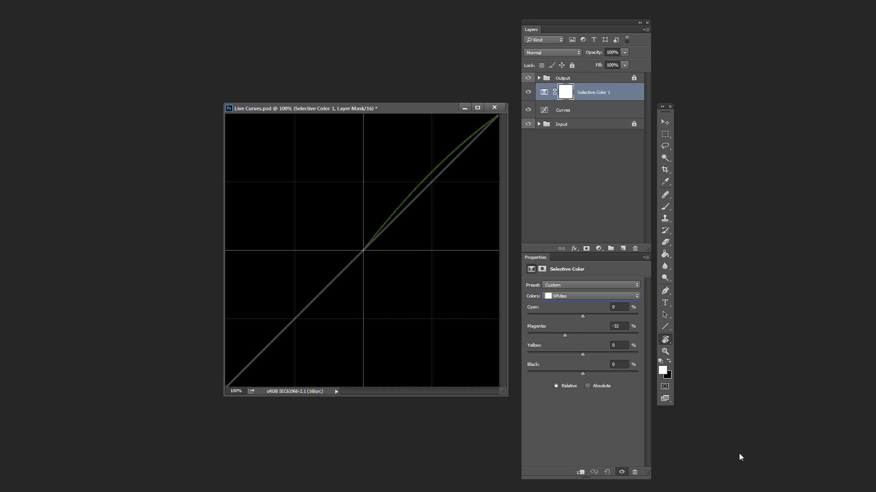
Step: Set the Whites range to Cyan +89%, Magenta +21% and Yellow -31%
left_click_drag(565, 336, 550, 355)
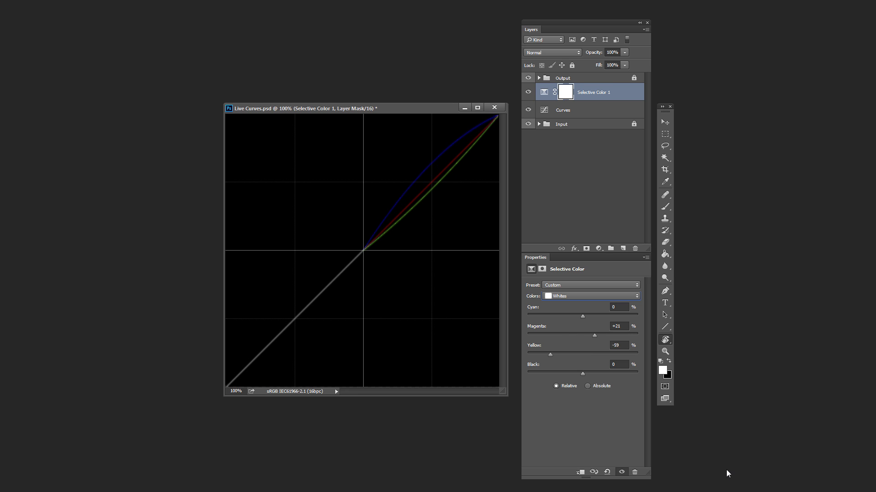
left_click_drag(582, 316, 632, 316)
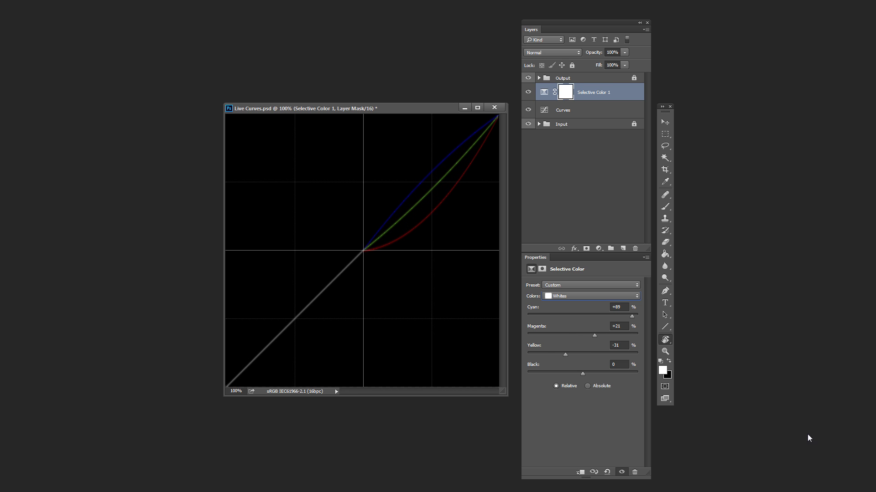
Step: Try Black amounts of +26% and +100% in the Whites range and reset Black to 0%
left_click_drag(582, 373, 606, 374)
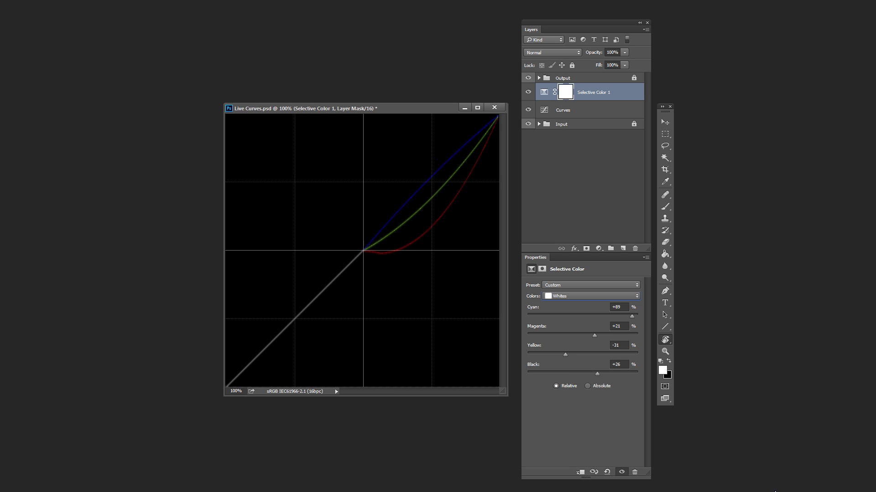
left_click_drag(597, 373, 638, 373)
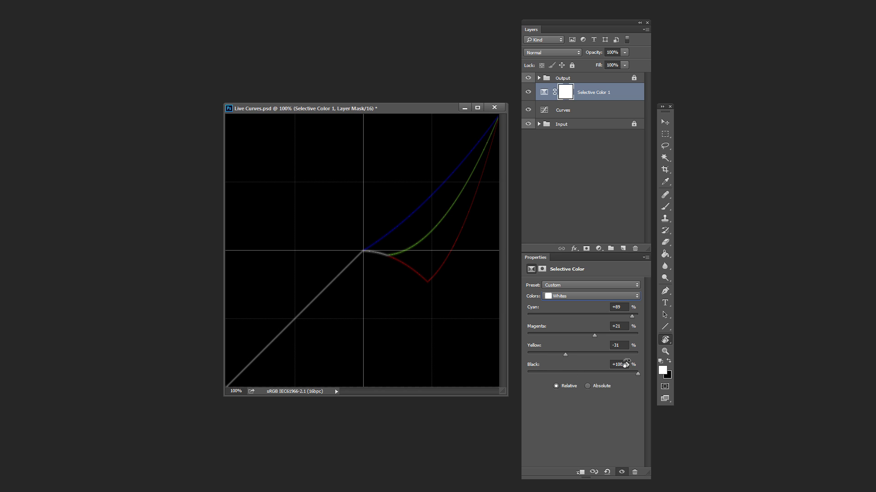
key("shift+Tab")
type("0")
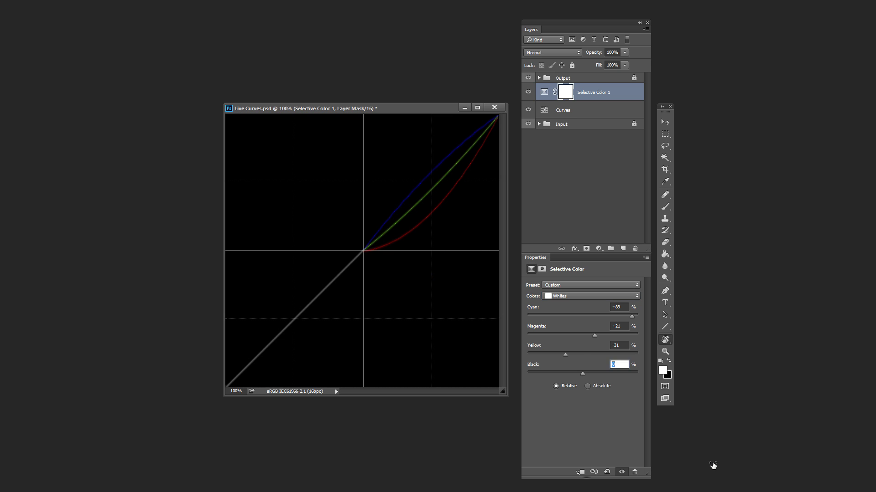
Step: Reset Yellow, Magenta and Cyan to 0% in the Whites range
key("shift+Tab")
type("0")
key("shift+Tab")
type("0")
key("Return")
key("shift+Tab")
type("0")
key("Return")
key("shift+Tab")
Step: Look through the Selective Color range choices from Reds to Magentas and keep Whites selected
key("alt+Down")
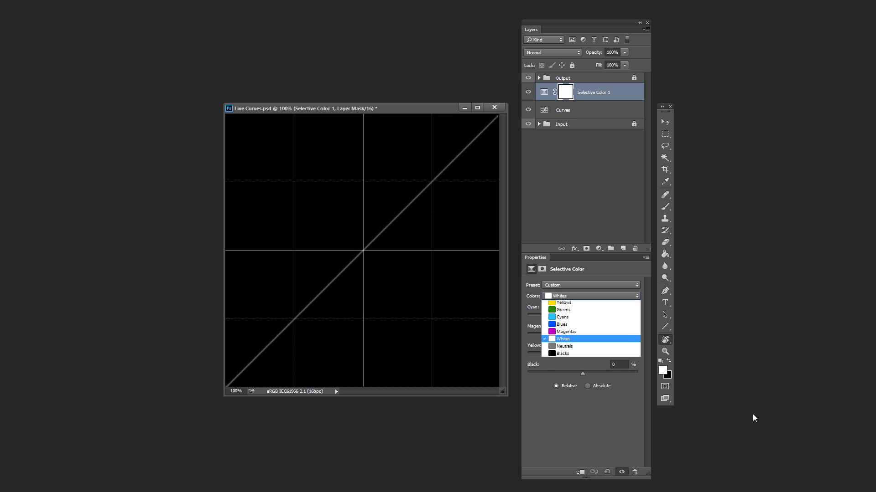
key("Up")
key("Down")
key("Up")
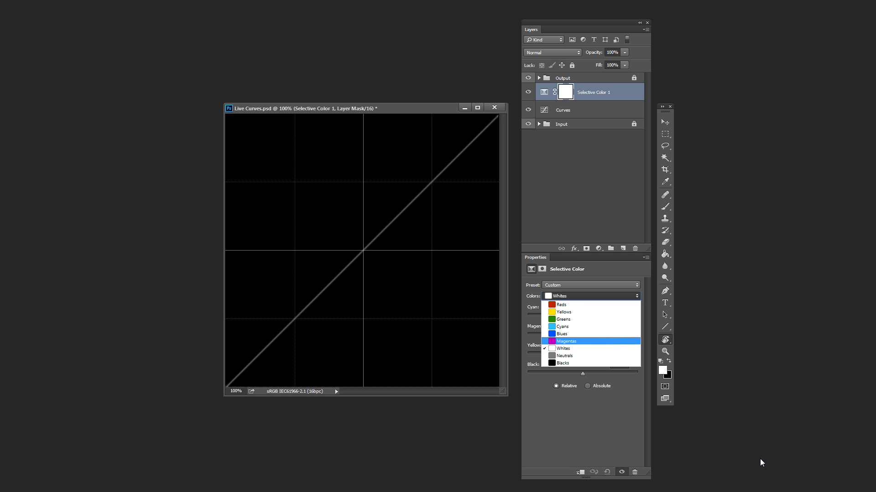
key("Up")
key("Up")
key("Up")
key("Up")
key("Up")
key("Down")
key("Down")
key("Down")
key("Down")
key("Down")
key("Up")
key("Up")
key("Up")
key("Up")
key("Up")
key("Down")
key("Down")
key("Down")
key("Down")
key("Down")
key("Up")
key("Up")
key("Up")
key("Up")
key("Up")
key("Down")
key("Down")
key("Down")
key("Down")
key("Down")
key("Up")
key("Up")
key("Up")
key("Up")
key("Up")
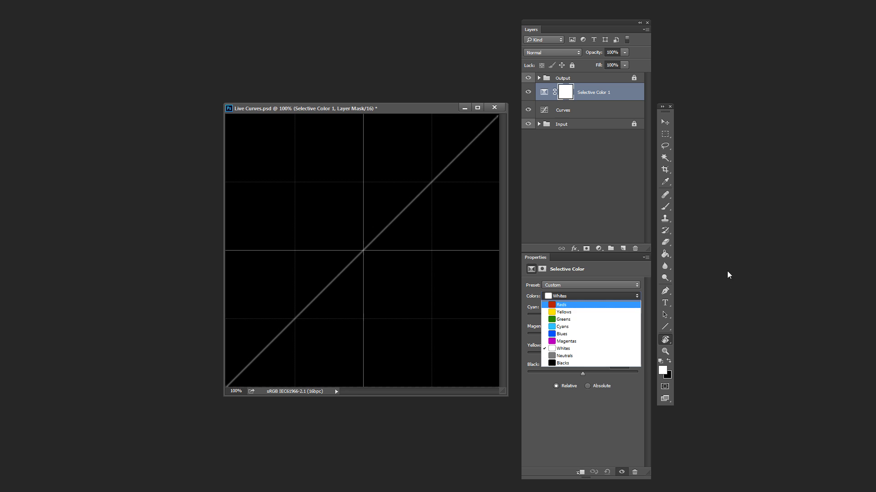
key("Escape")
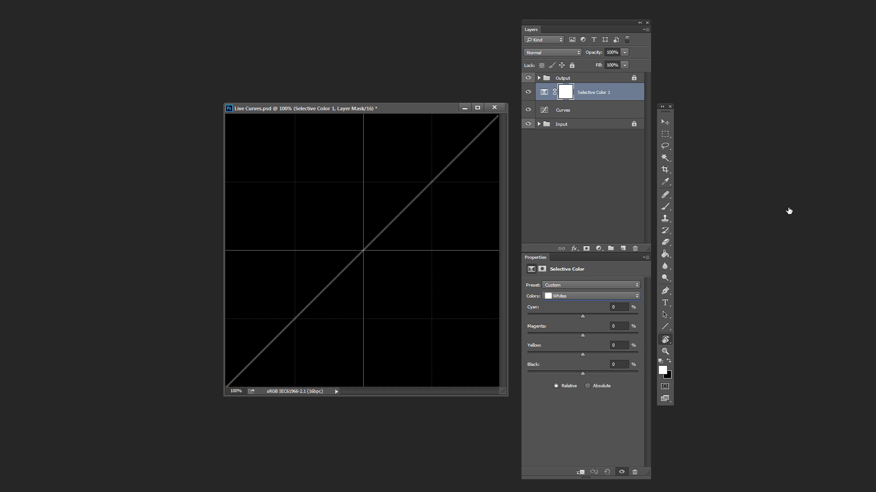
Step: Delete the Selective Color layer and add a Photo Filter adjustment above the Curves layer
key("ctrl+2")
key("Delete")
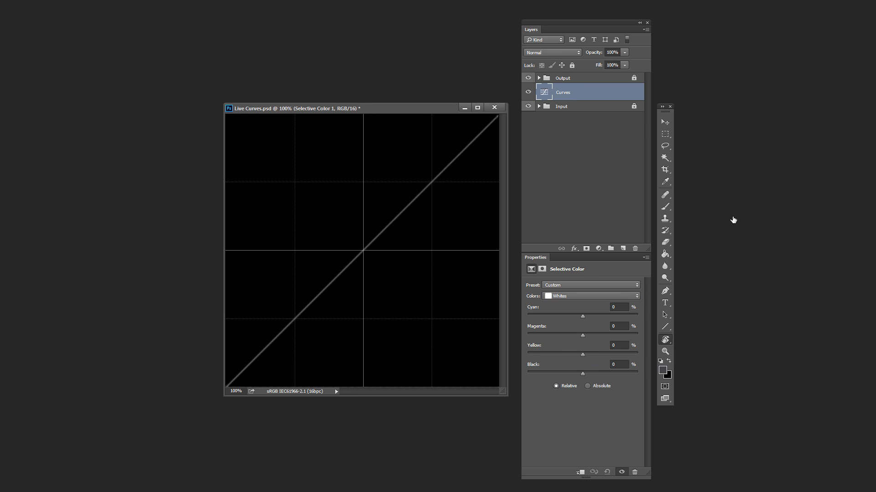
left_click(599, 248)
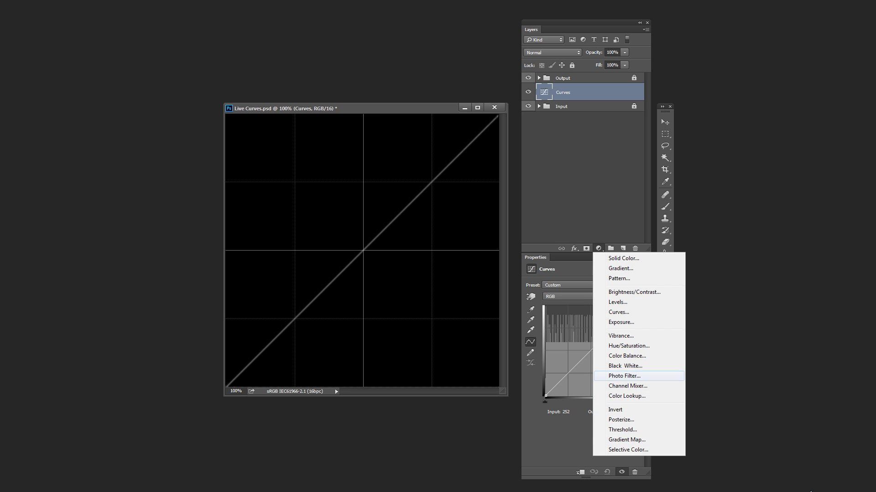
key("Return")
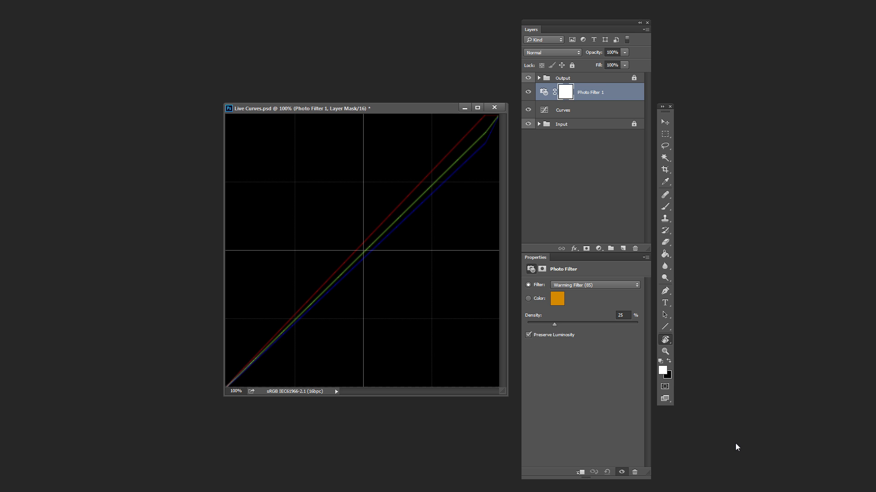
Step: Try a Photo Filter density of 89% with Warming Filter (85) and 86% with the Orange filter
mouse_move(552, 324)
left_mouse_down()
mouse_move(634, 325)
mouse_move(614, 324)
left_mouse_up()
mouse_move(789, 449)
left_mouse_down()
mouse_move(733, 446)
mouse_move(801, 444)
left_mouse_up()
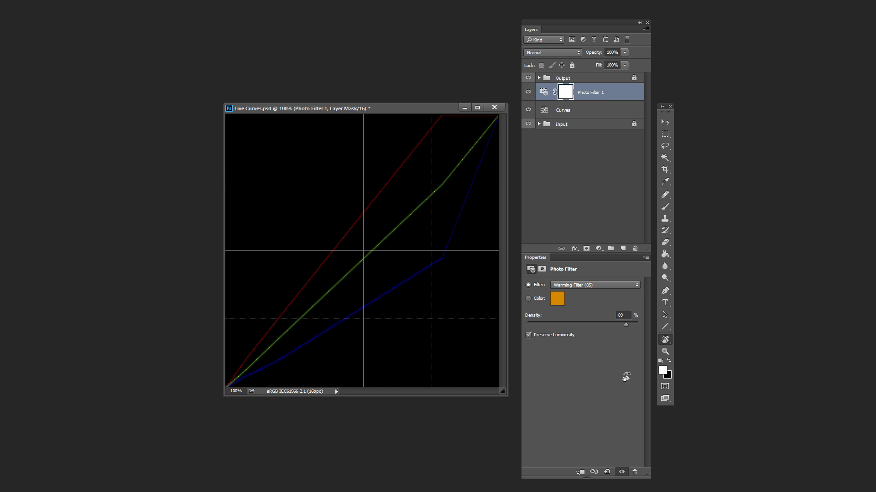
mouse_move(804, 443)
left_mouse_down()
mouse_move(754, 439)
mouse_move(811, 444)
mouse_move(795, 442)
left_mouse_up()
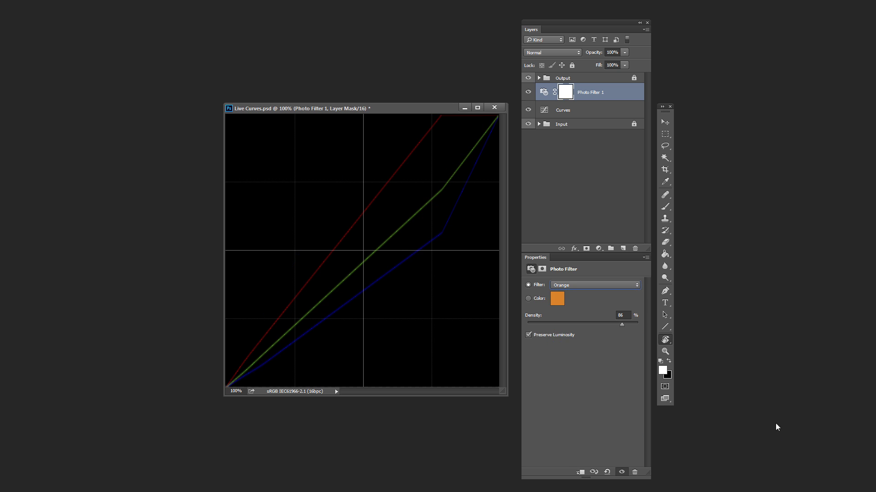
Step: Switch the Photo Filter to Cyan and raise its density to 96%
key("Down")
key("Down")
key("Down")
key("Return")
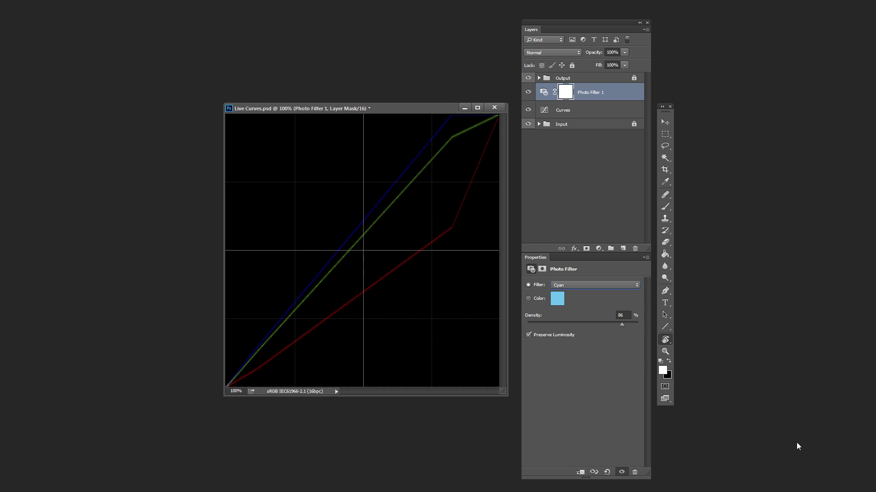
left_click_drag(796, 442, 812, 442)
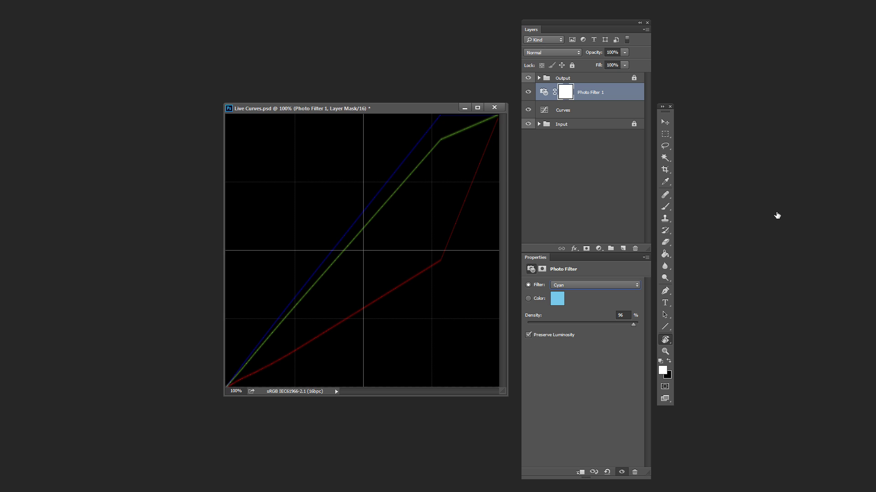
Step: Try the Blue photo filter and delete the Photo Filter layer
key("ctrl+2")
key("Down")
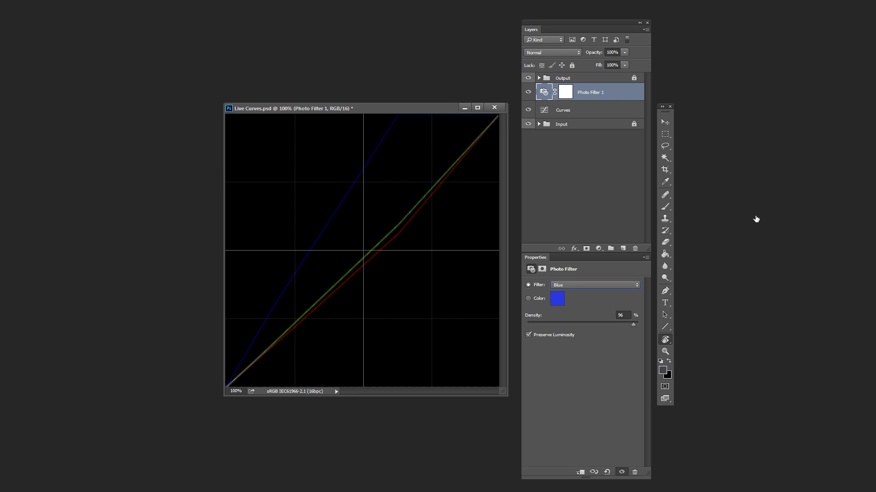
key("alt+[")
key("alt+]")
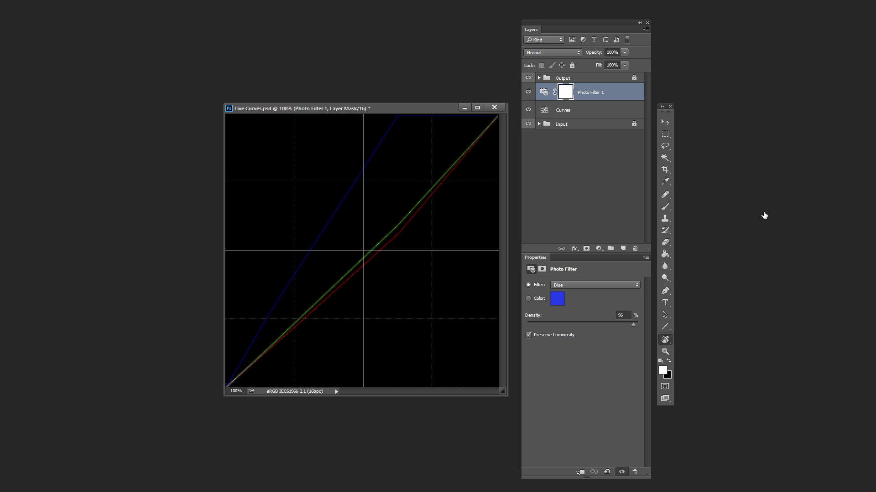
key("Delete")
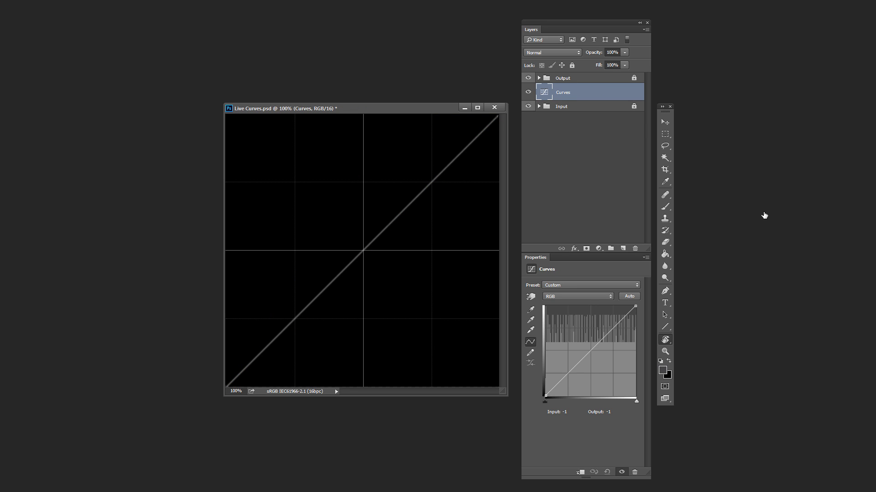